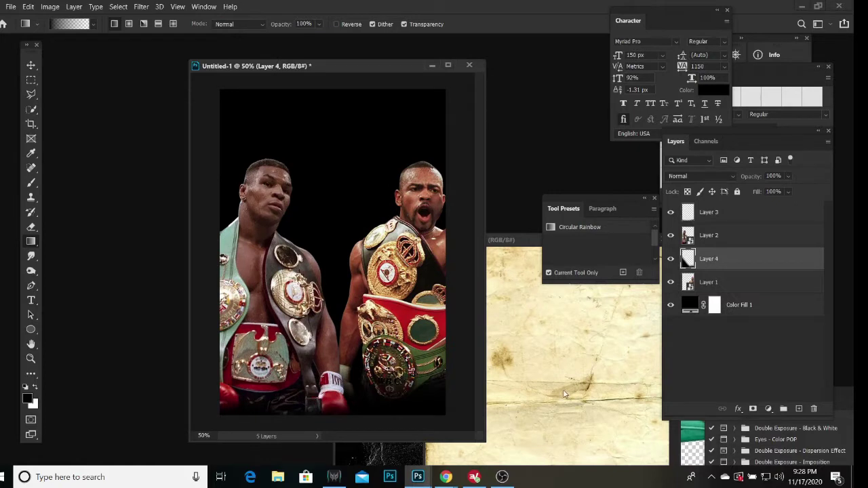
- Add an Exposure adjustment above Layer 3 and raise its Offset to brighten the background
key(v)
click(769, 409)
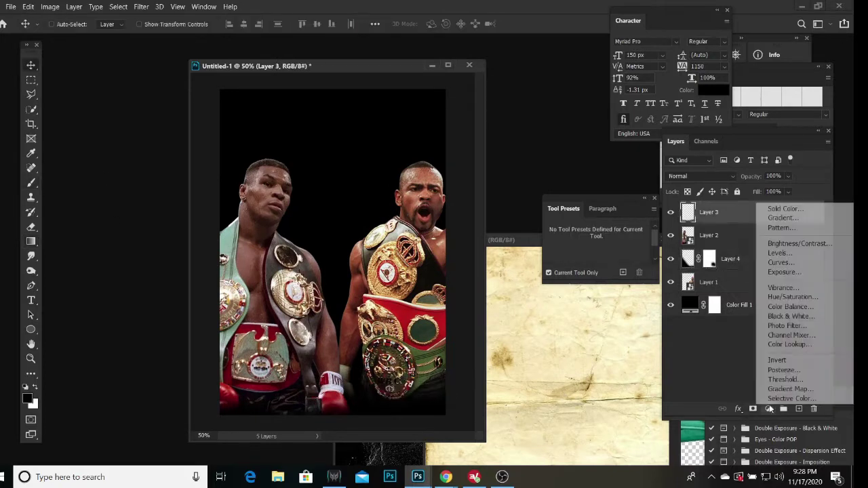
click(763, 298)
drag(525, 291, 530, 293)
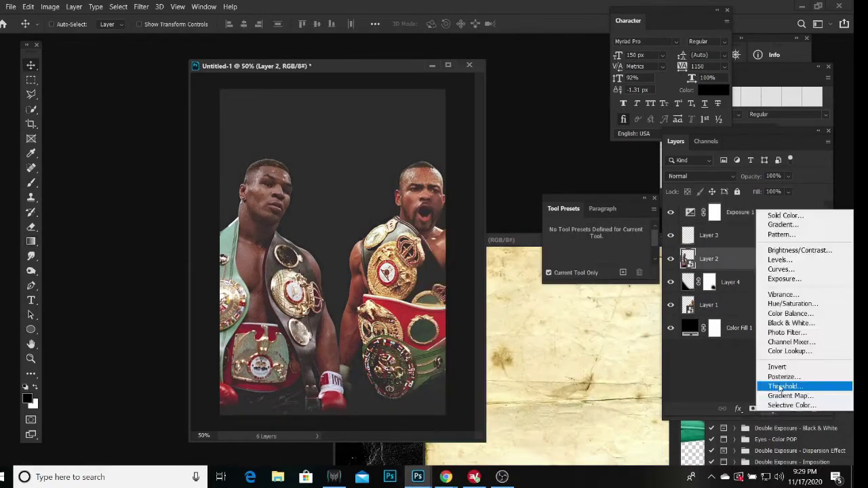
- Add a Curves layer with an S-curve, darkening shadows and lifting highlights
click(769, 408)
click(781, 270)
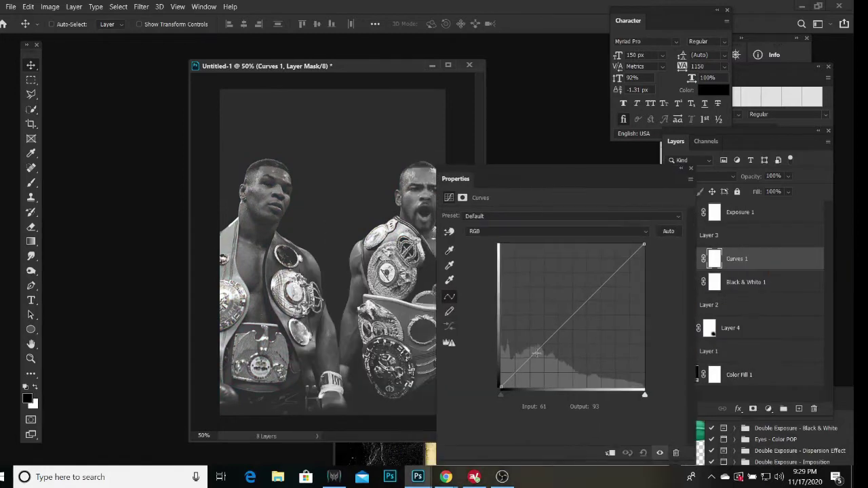
drag(550, 340, 550, 354)
click(615, 271)
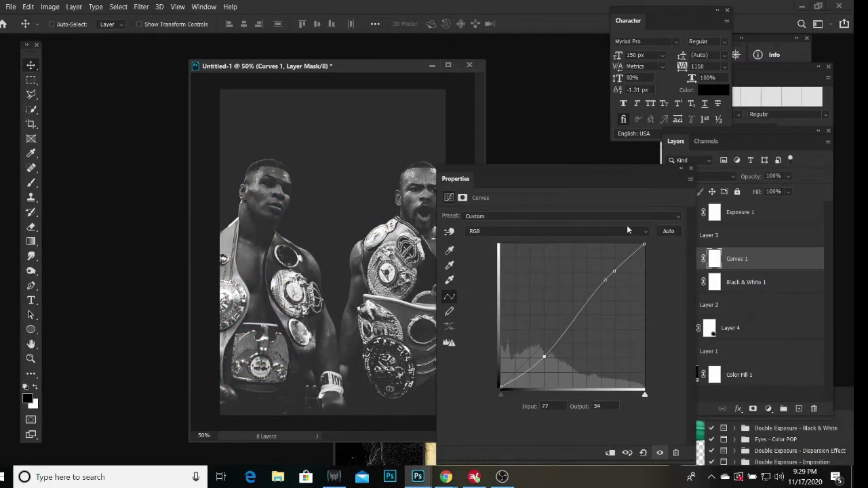
- Set the Black & White layer to 24% opacity and ready the brush for its mask
click(715, 282)
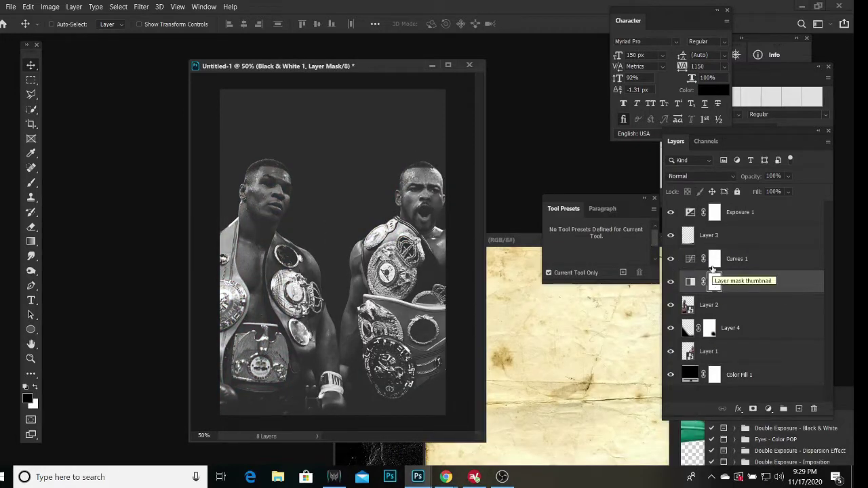
key(2)
key(4)
key(ctrl+1)
key(b)
click(57, 24)
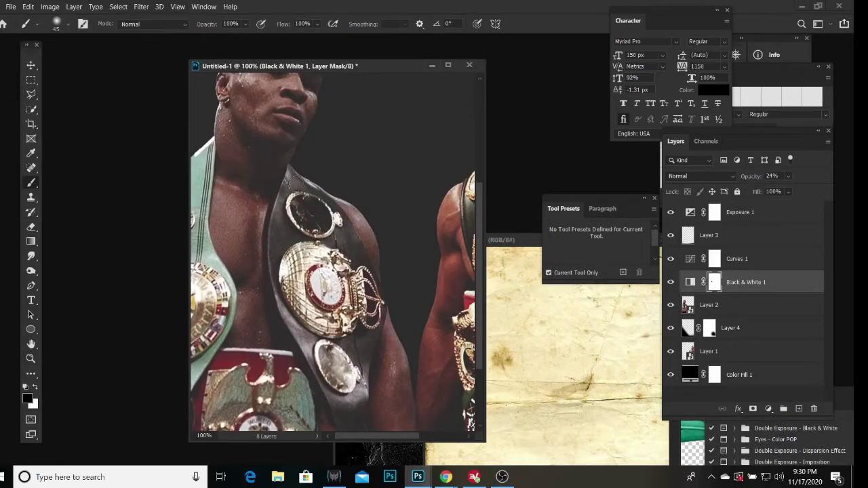
- Paint the Black & White mask so the belts and gloves stay coloured on grayscale boxers
scroll(324, 231, down, 3)
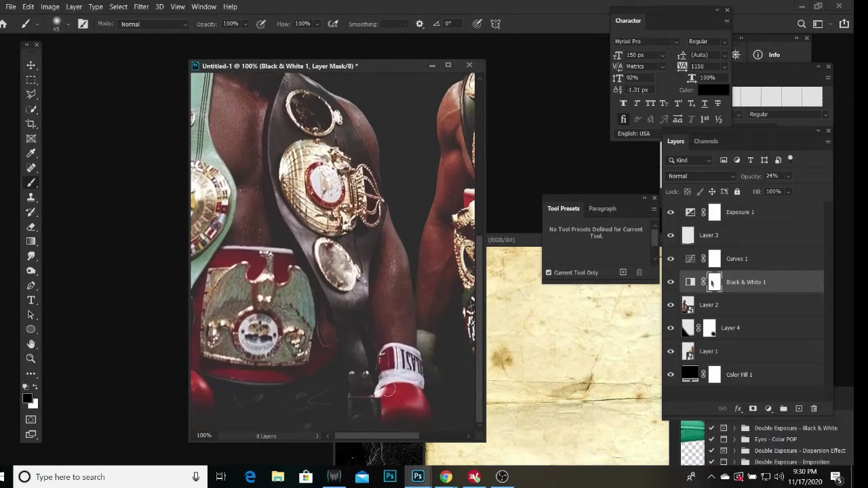
scroll(355, 406, up, 3)
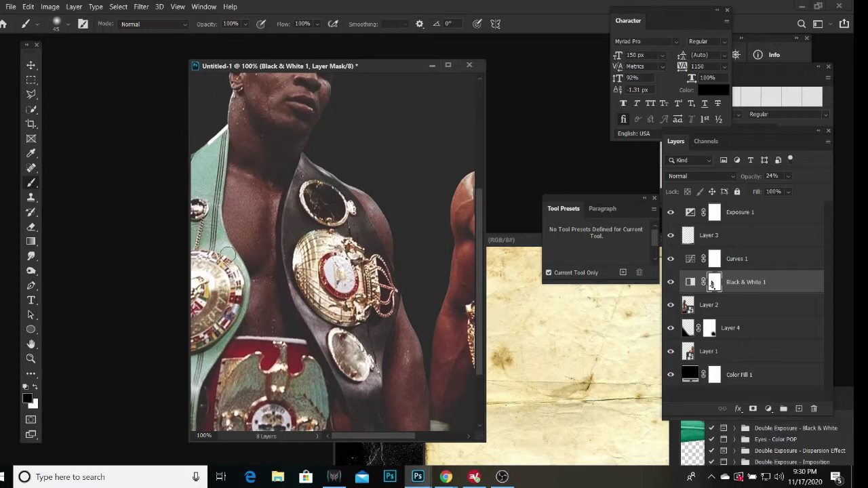
scroll(204, 152, down, 3)
scroll(341, 304, right, 3)
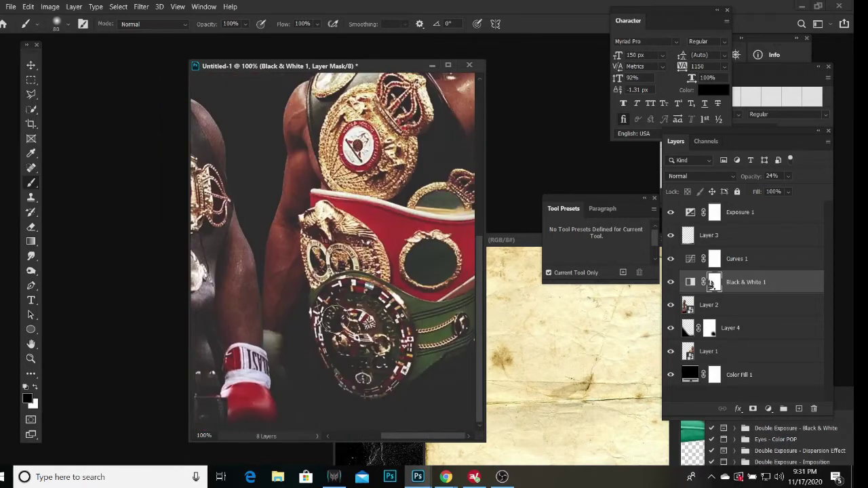
scroll(272, 342, up, 3)
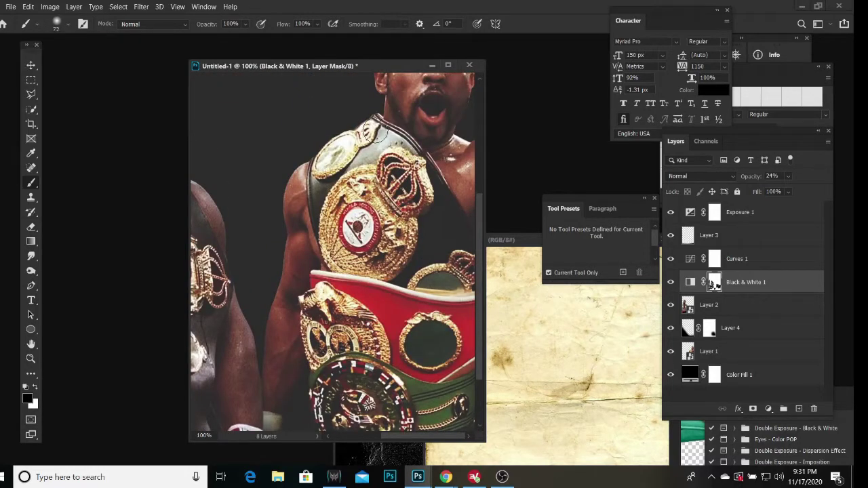
key(bracketleft)
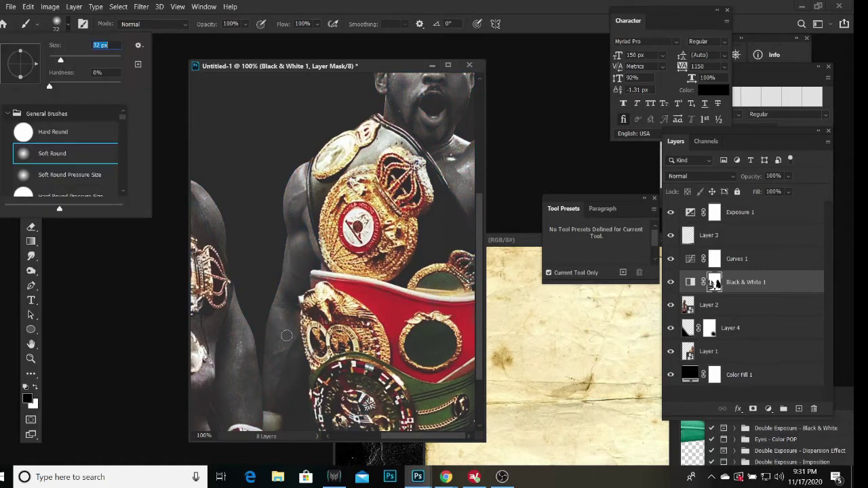
scroll(429, 375, down, 3)
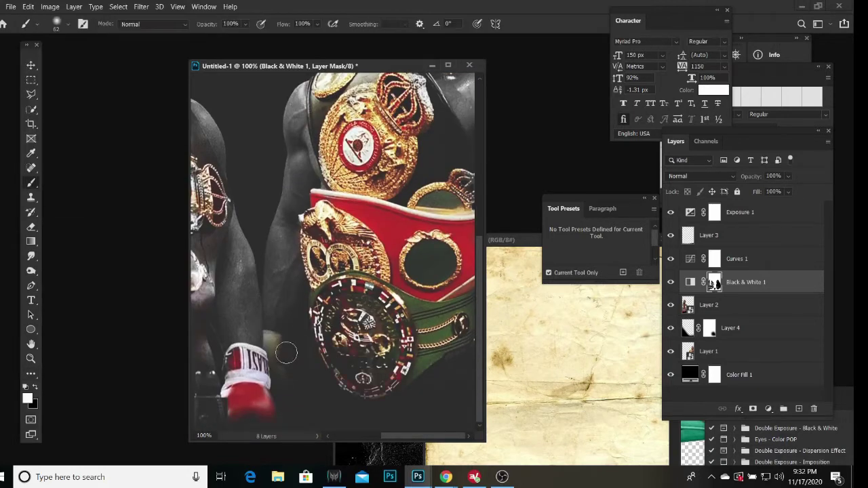
scroll(318, 207, up, 4)
scroll(333, 185, left, 5)
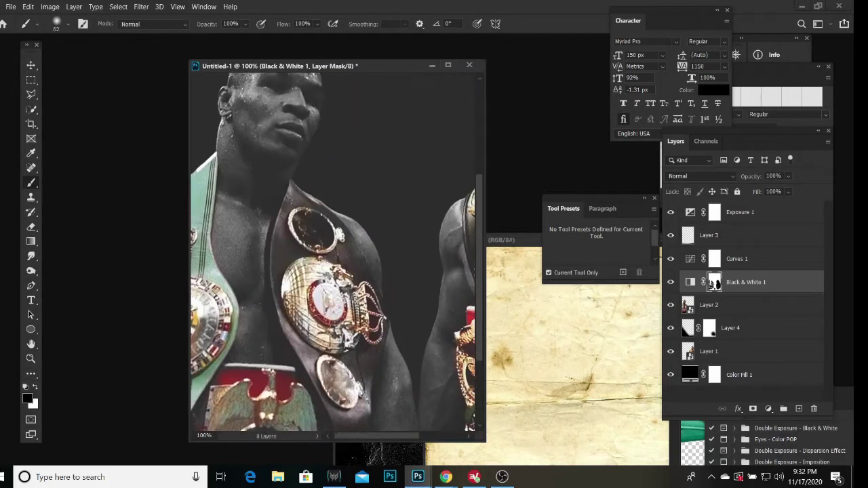
scroll(329, 296, down, 3)
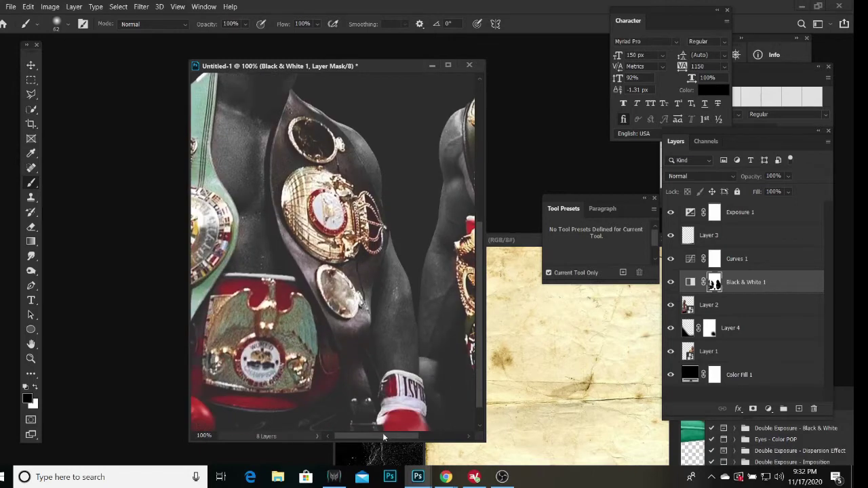
key(z)
alt+click(235, 87)
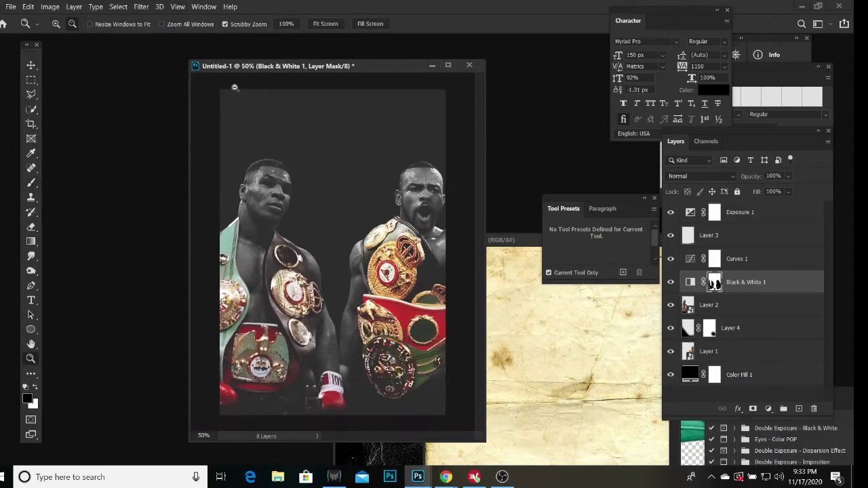
- Add a Hue/Saturation layer lowering the saturation of Reds and Cyans
click(769, 408)
click(777, 294)
drag(654, 281, 611, 282)
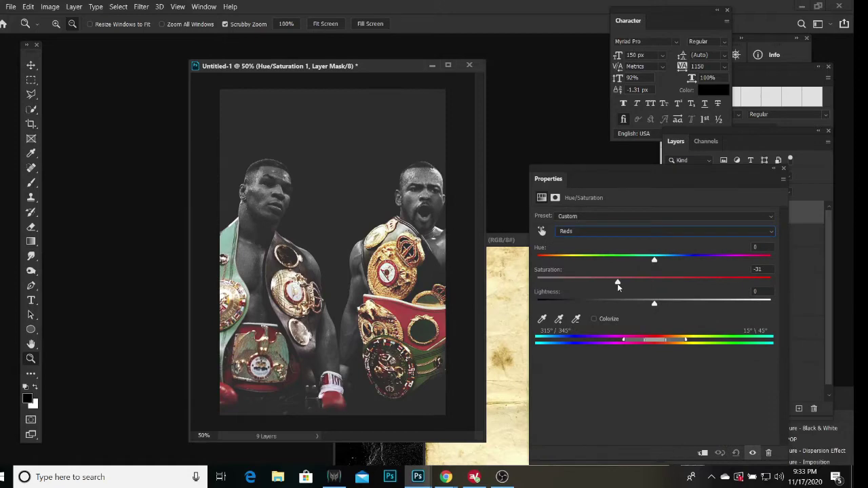
key(alt+5)
click(624, 282)
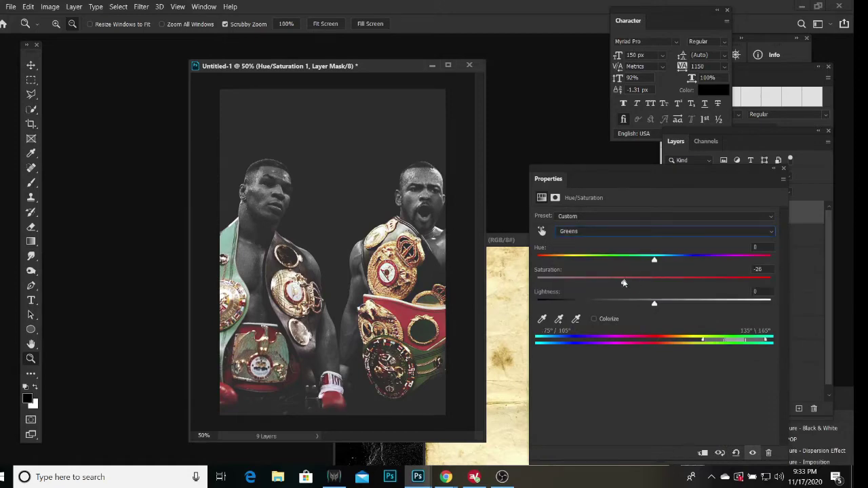
click(523, 282)
- Apply Camera Raw Filter to Layer 2 and Layer 1, then add a Levels layer clipped to Layer 1
click(708, 320)
key(ctrl+shift+a)
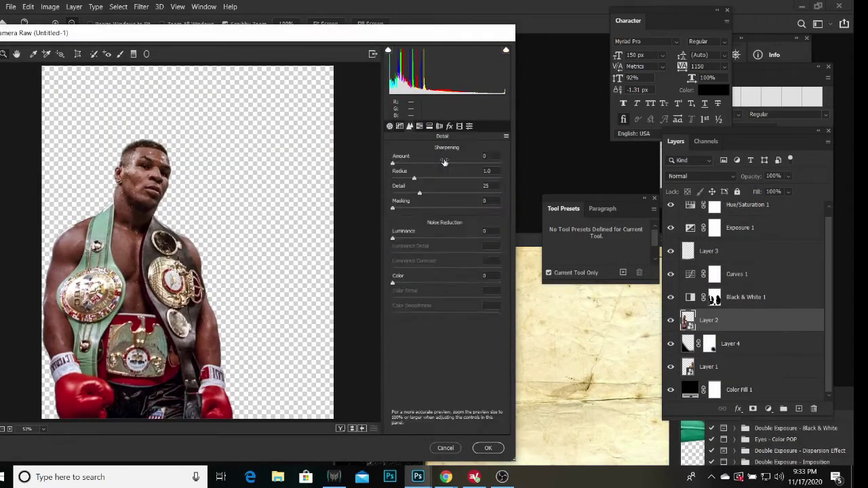
key(Return)
click(709, 367)
key(ctrl+shift+a)
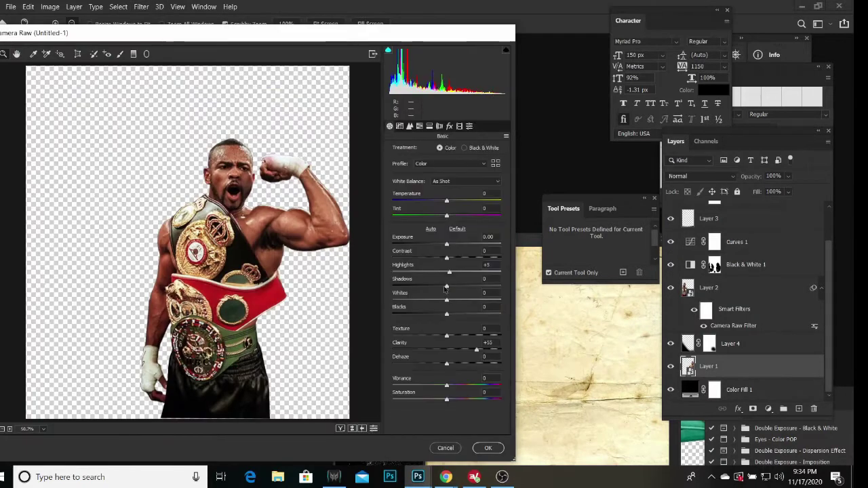
click(488, 449)
click(768, 409)
click(787, 319)
- Mask the clipped Levels off the right boxer and add a second Levels with midtones 1.27
key(ctrl+alt+g)
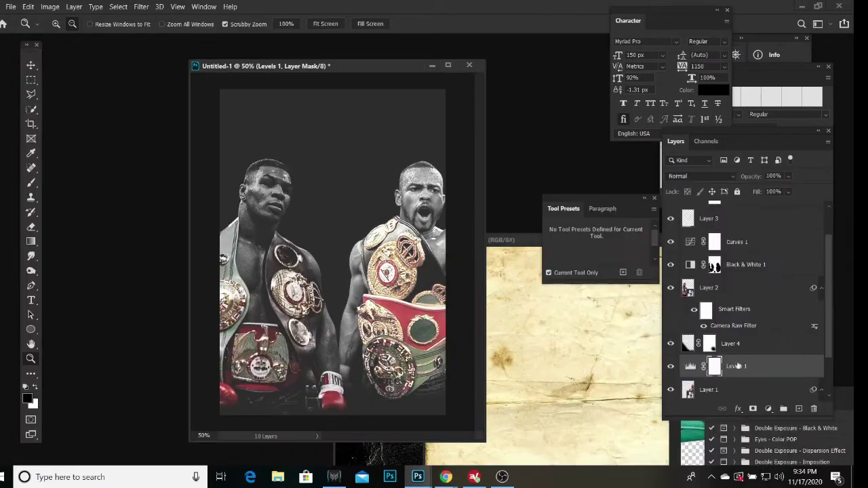
key(b)
click(66, 24)
drag(349, 270, 407, 339)
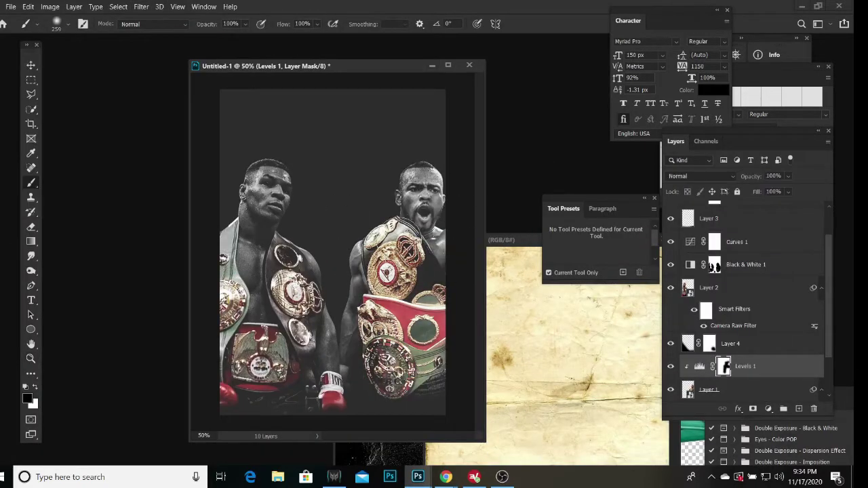
drag(456, 176, 401, 397)
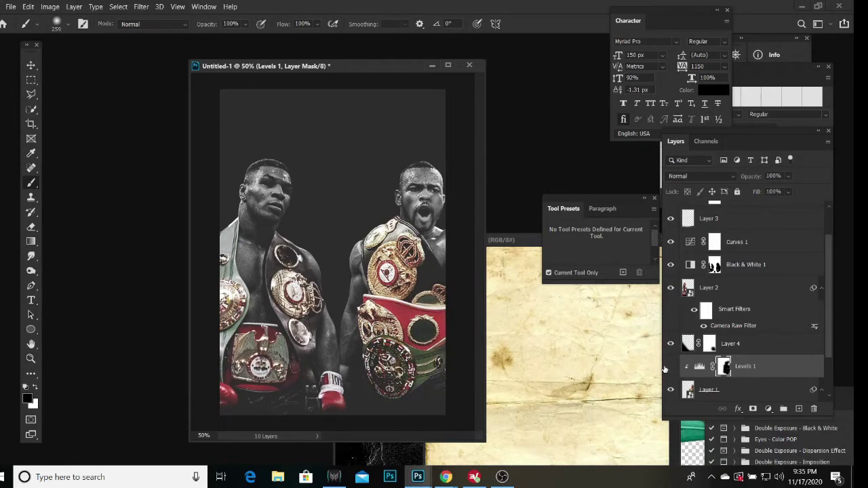
key(v)
drag(663, 298, 652, 302)
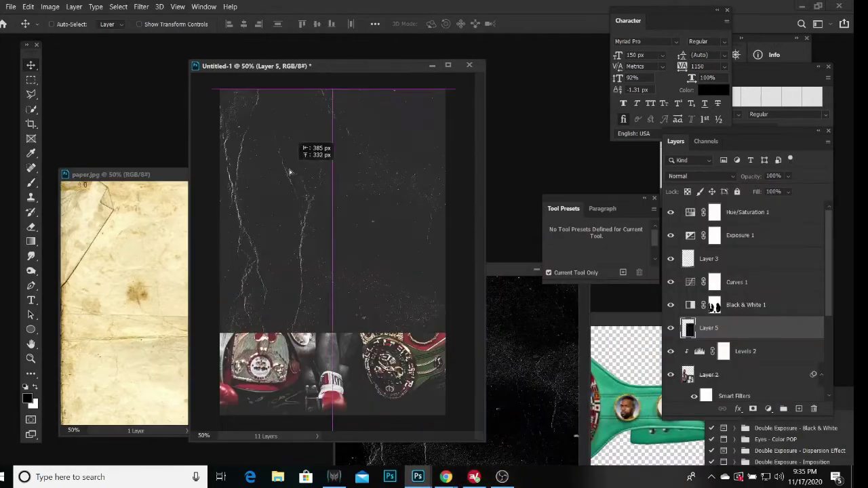
- Stretch the grunge texture over the poster and blend it in Screen mode at 45% opacity
key(ctrl+t)
drag(332, 332, 331, 426)
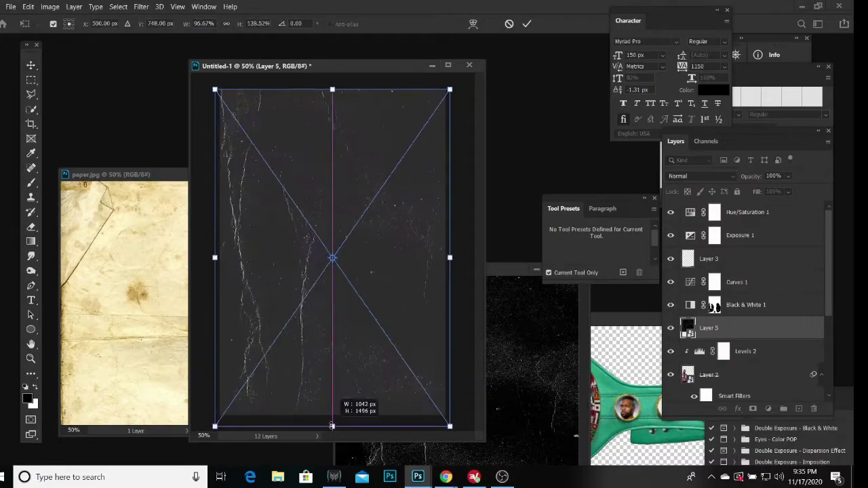
key(Return)
click(701, 176)
click(717, 244)
scroll(746, 306, down, 5)
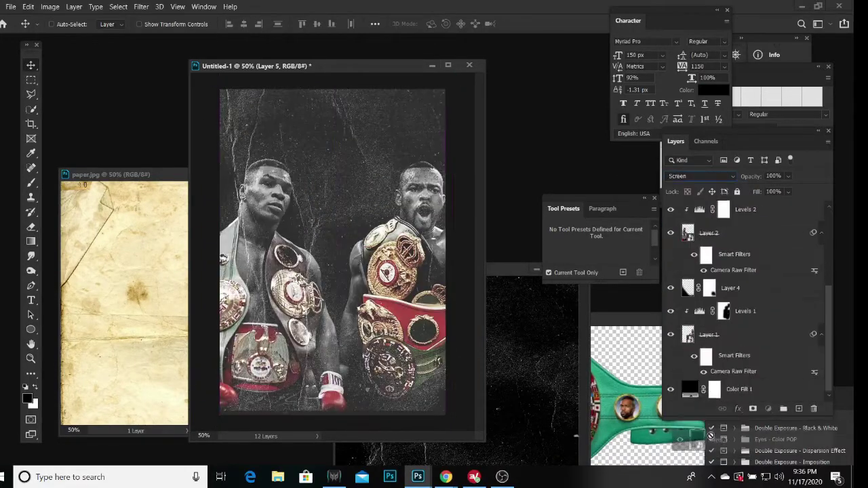
scroll(746, 305, up, 5)
key(4)
key(5)
key(ctrl+t)
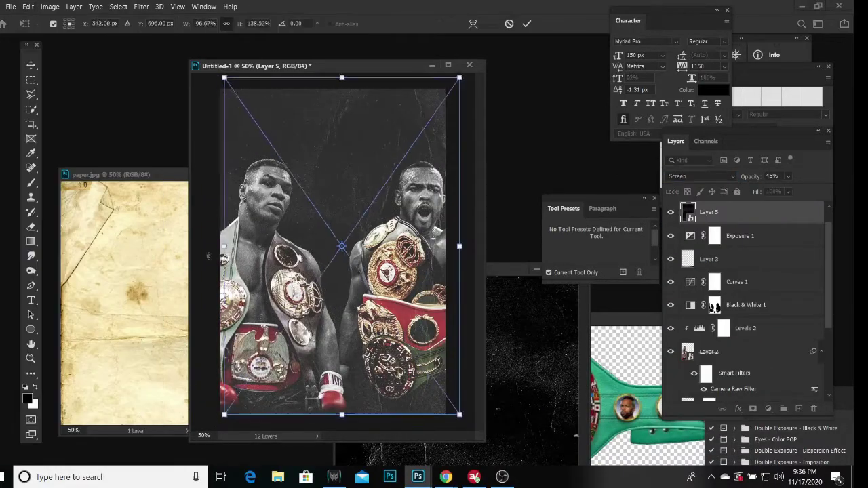
key(Return)
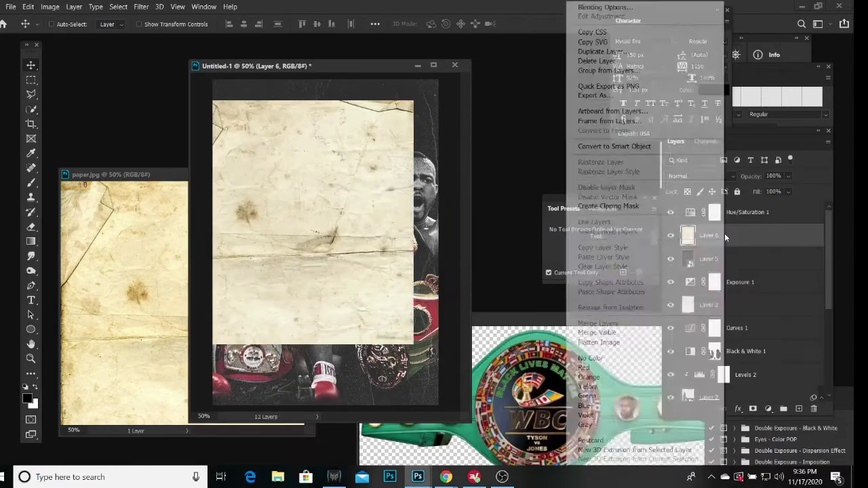
- Set the paper texture Layer 6 to Color Burn and desaturate it with Hue/Saturation -80
click(685, 177)
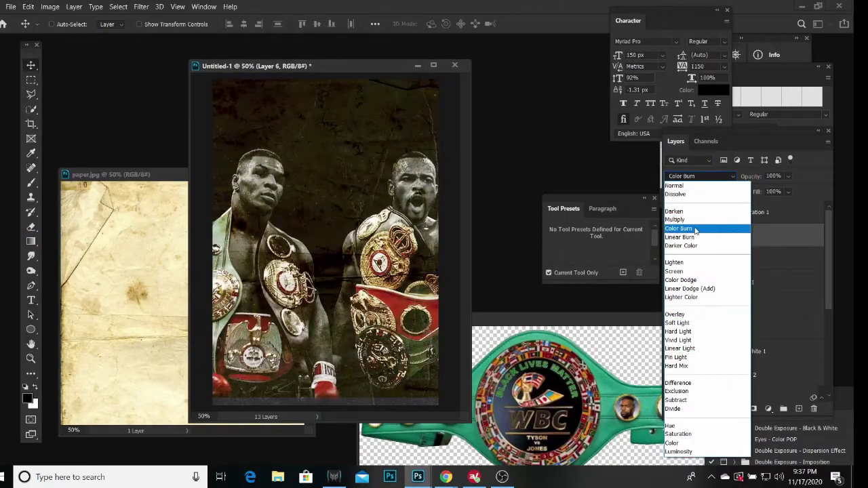
click(679, 229)
click(28, 7)
key(Escape)
key(ctrl+u)
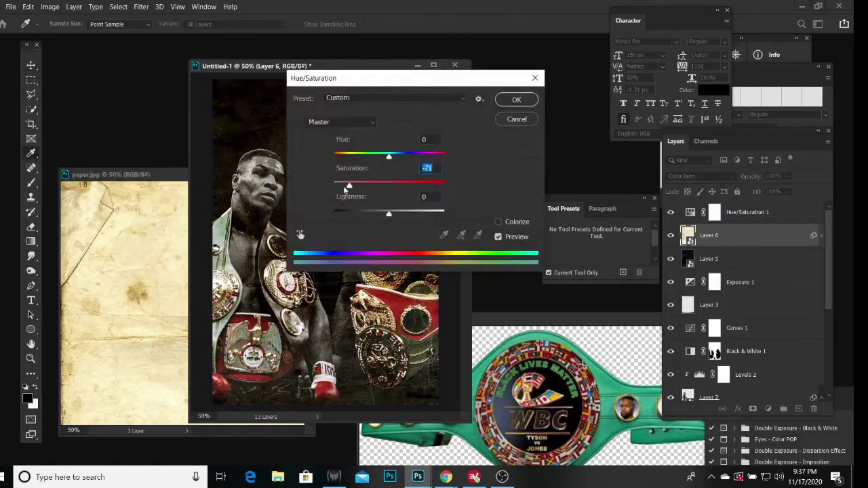
drag(646, 234, 602, 237)
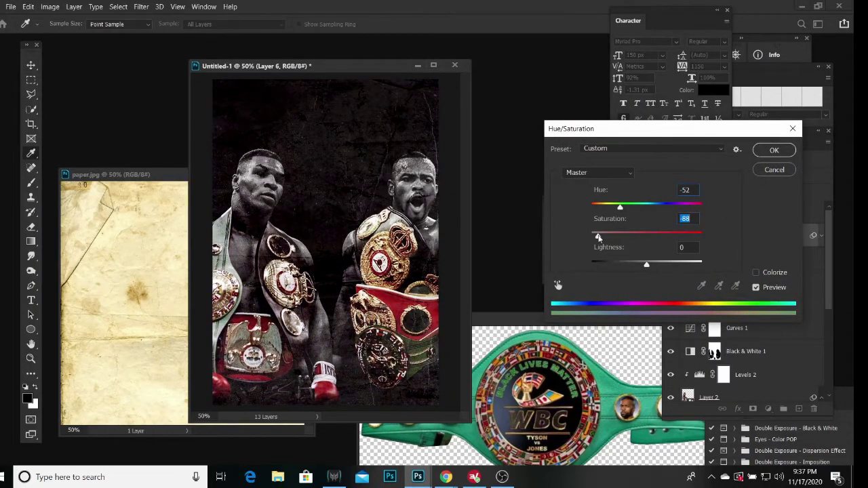
key(Return)
click(789, 176)
- Move the paper layer above Layer 5 and set its opacity to 39%
drag(784, 191, 778, 191)
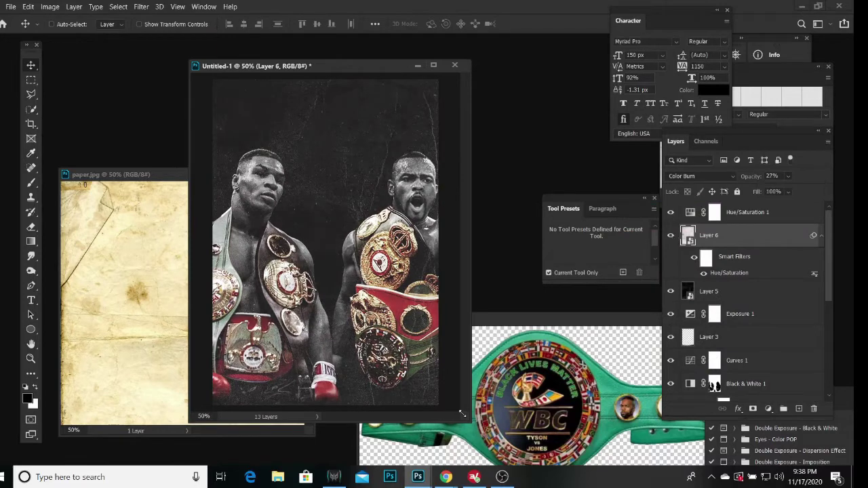
drag(462, 413, 480, 432)
drag(709, 236, 709, 325)
click(789, 176)
drag(789, 192, 794, 191)
drag(687, 283, 680, 238)
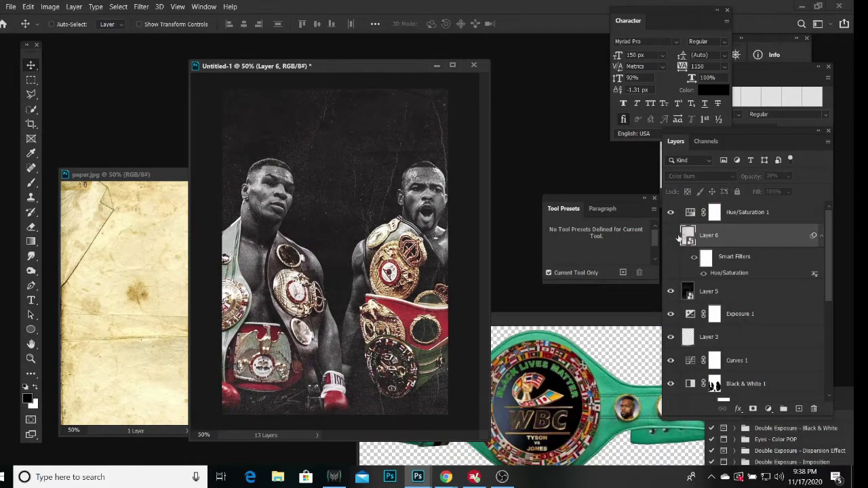
- Bring the WBC belt image into the poster and move its layer below the boxers
drag(576, 400, 370, 285)
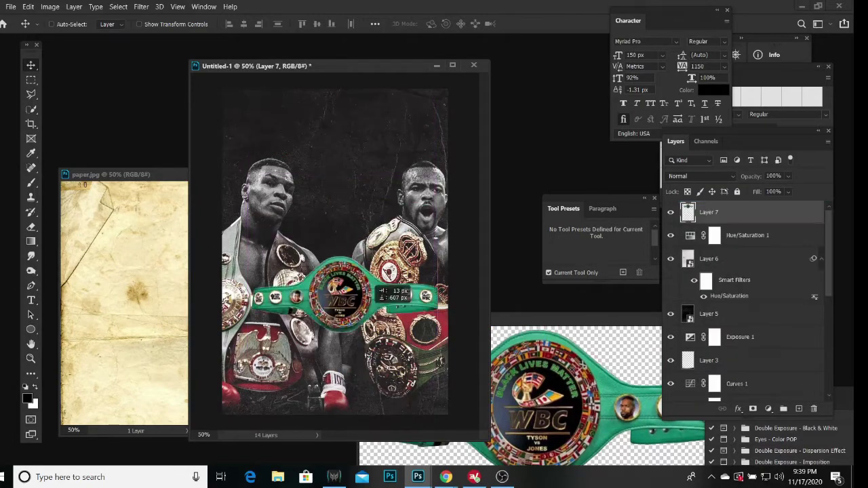
right_click(745, 212)
mouse_move(709, 212)
mouse_down()
mouse_move(731, 419)
mouse_move(731, 410)
mouse_up()
- Select the Black & White 1 mask and set a 56 px soft brush
click(715, 232)
key(b)
right_click(346, 186)
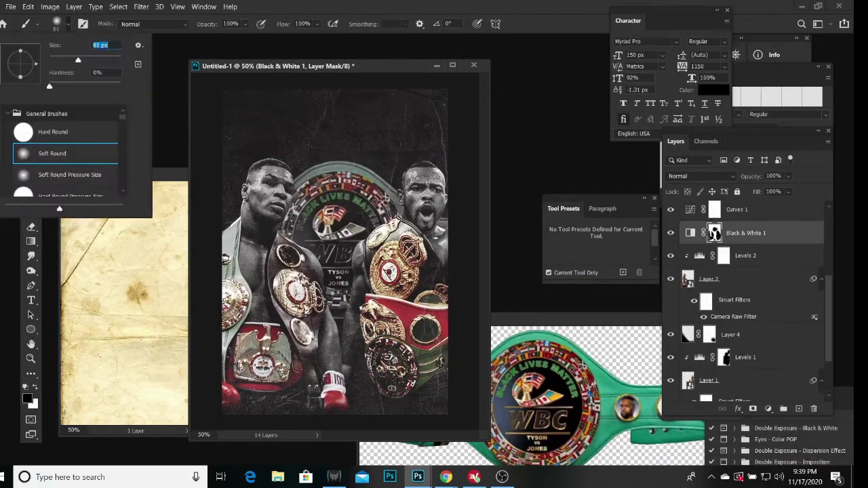
text(56)
key(Return)
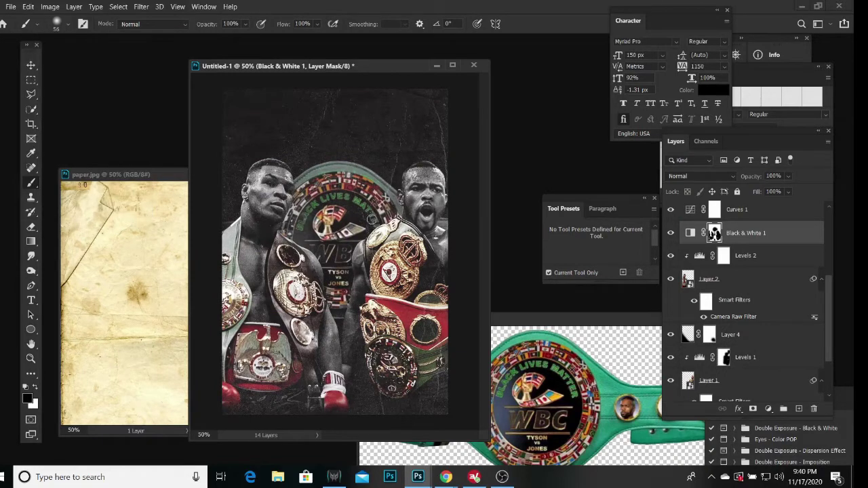
- Set the paint colours, check Hue/Saturation 1, and return to the Black & White 1 mask
click(39, 392)
click(665, 232)
click(611, 273)
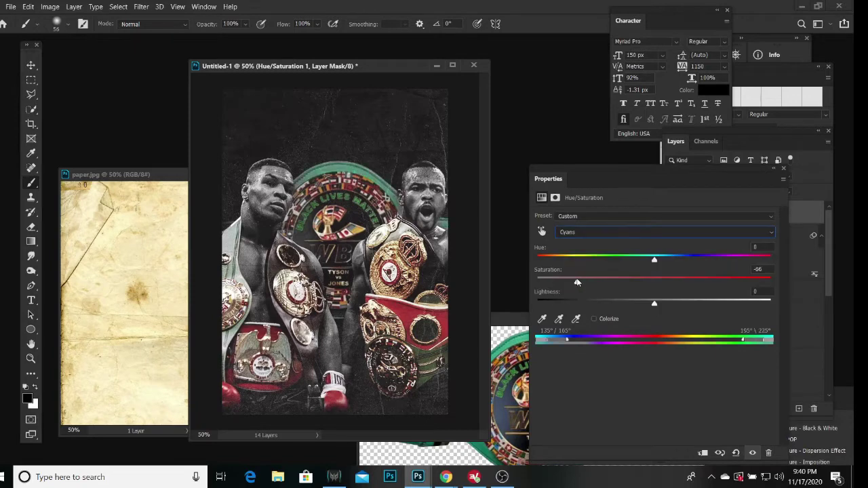
click(784, 169)
click(714, 384)
key(x)
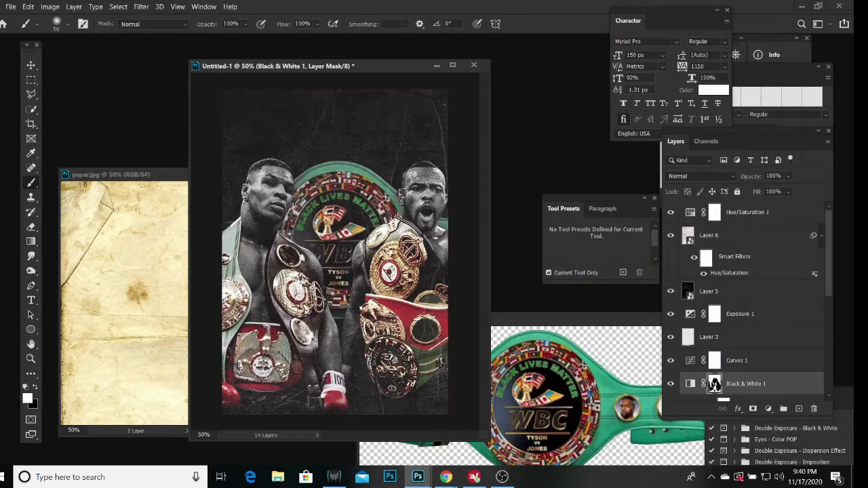
- Add the 'MIKE TYSON' title text at the top of the poster
click(671, 291)
key(t)
click(224, 131)
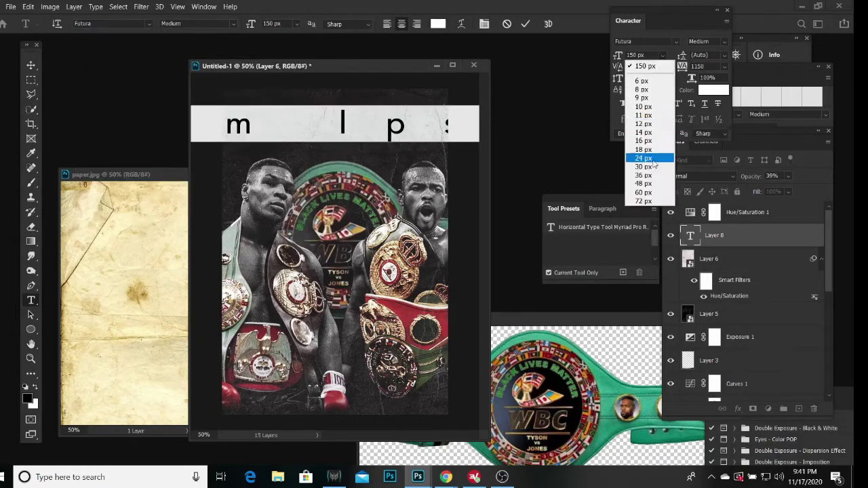
text(MIKE TYSON)
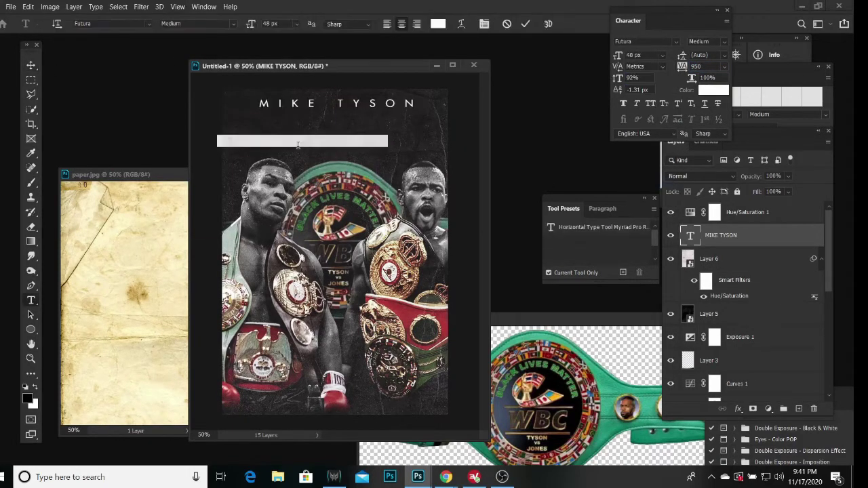
click(31, 65)
drag(318, 182, 352, 142)
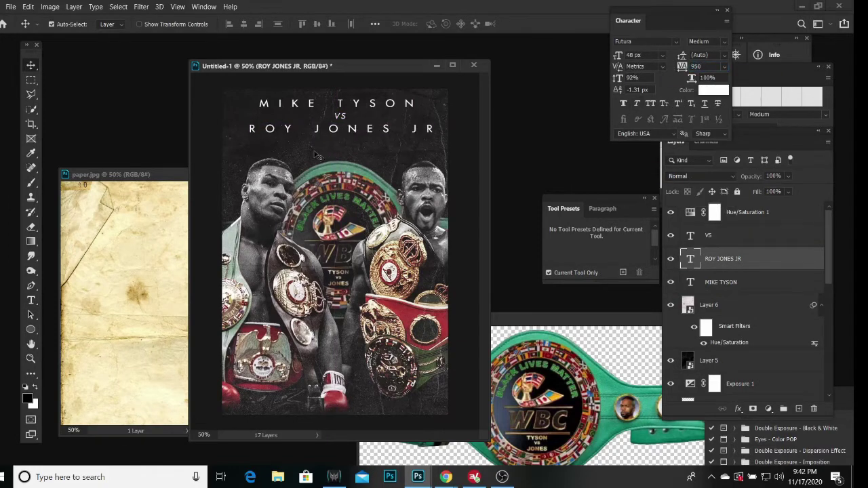
- Duplicate the title for 'ROY JONES JR' and place 'VERSUS' between the names
click(96, 49)
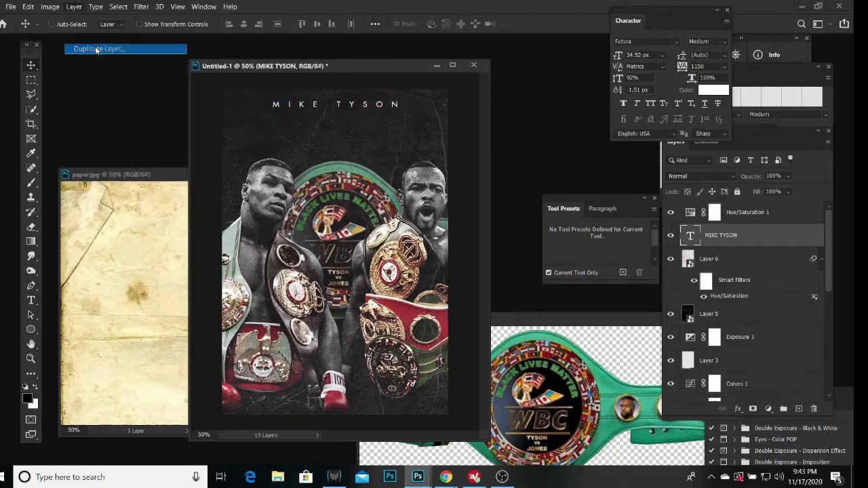
text(ROY JONES JR)
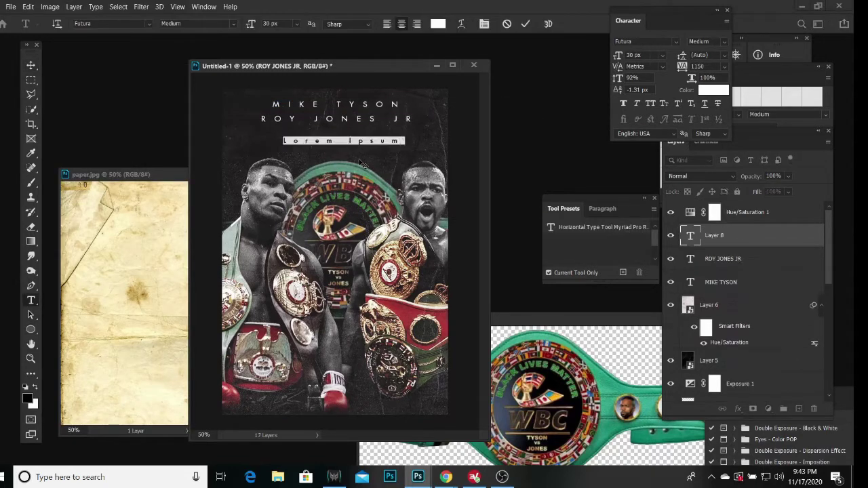
click(31, 65)
drag(373, 181, 373, 152)
- Colour 'VERSUS' red (#9e3435) sampled from the belt and select all three title layers
click(714, 90)
click(410, 311)
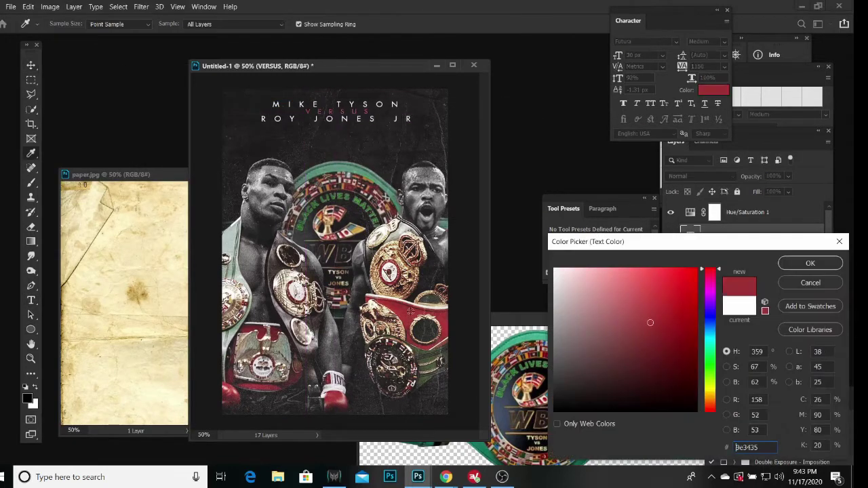
click(808, 264)
click(721, 281)
shift+click(715, 235)
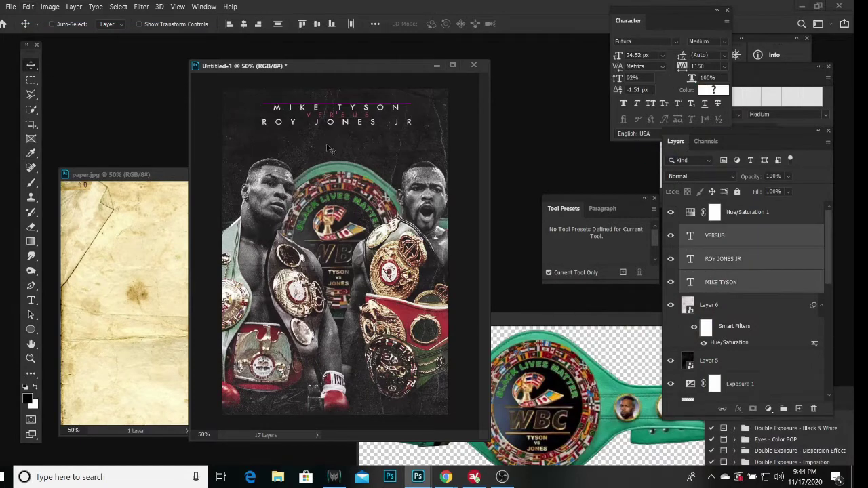
- Add a 24 px 'LIVE ON PAY-PER-VIEW | NOV. 28' line beneath the names
click(32, 301)
click(296, 145)
key(Caps_Lock)
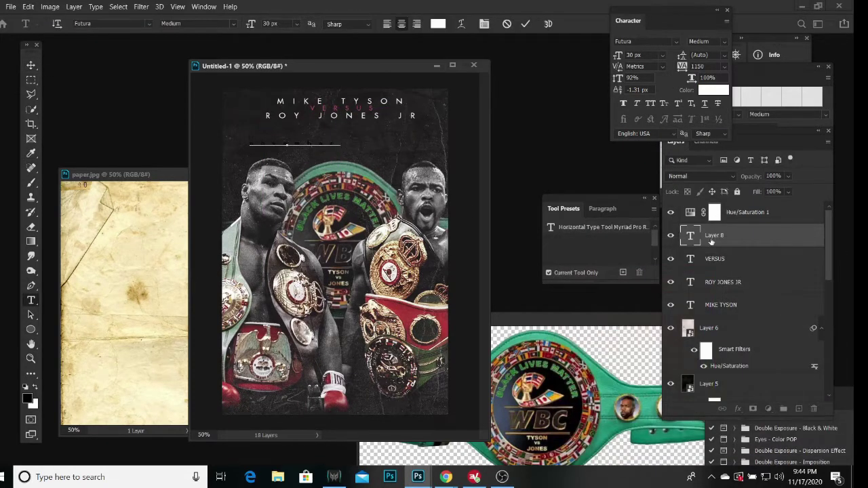
text(november)
click(310, 144)
text(LIVE ON PAY-PER-VIEW |)
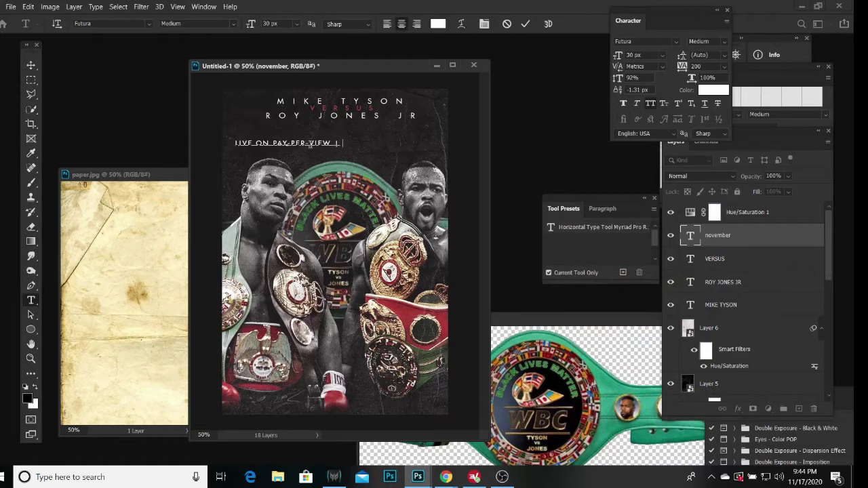
text(NOV. 28)
key(ctrl+Return)
key(v)
drag(325, 179, 366, 161)
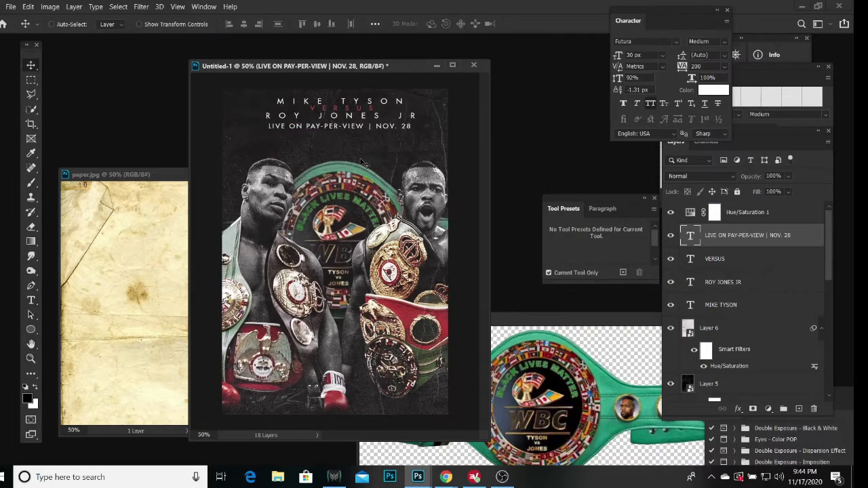
click(662, 55)
click(672, 68)
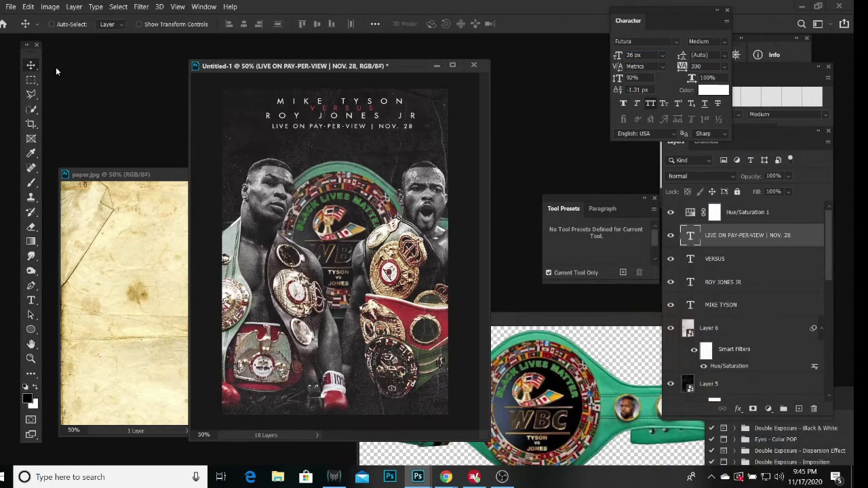
drag(319, 137, 367, 144)
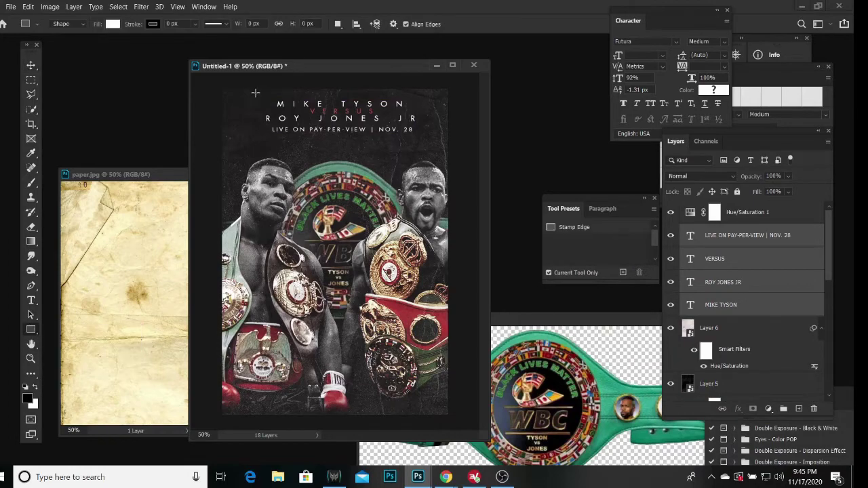
- Adjust the title frame's stroke, then delete both rectangle frame layers
drag(612, 211, 606, 210)
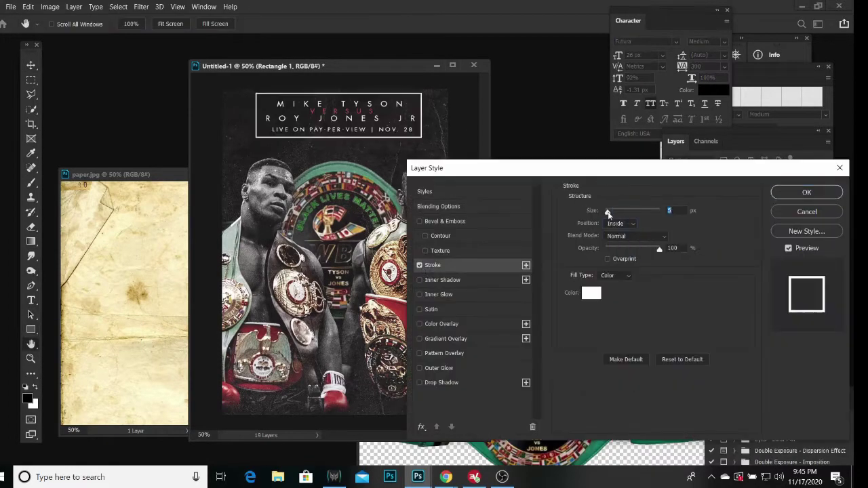
key(Return)
key(ctrl+j)
key(ctrl+t)
click(28, 6)
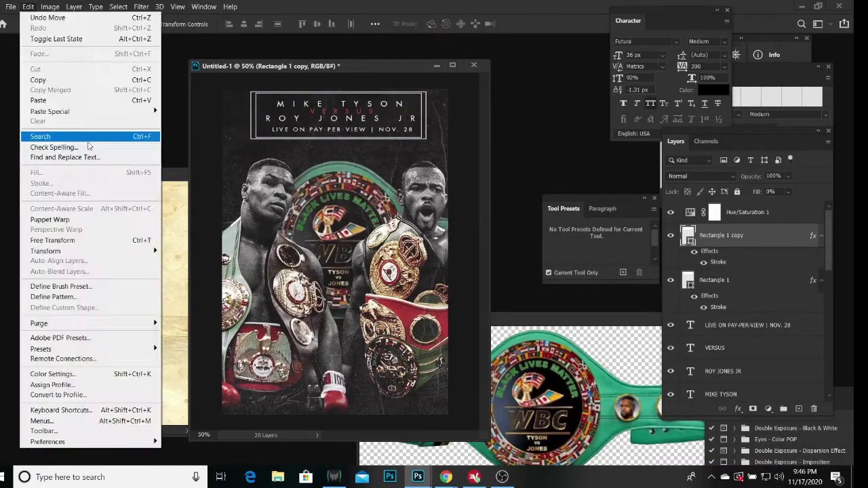
key(Escape)
key(ctrl+alt+z)
key(ctrl+alt+z)
- Draw a 5 Point Star with the Custom Shape Tool beside the title
right_click(30, 329)
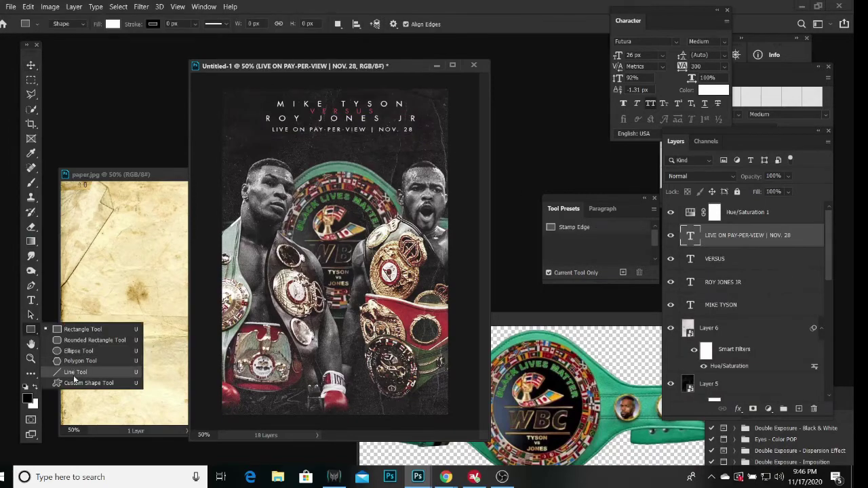
click(78, 380)
drag(238, 110, 256, 127)
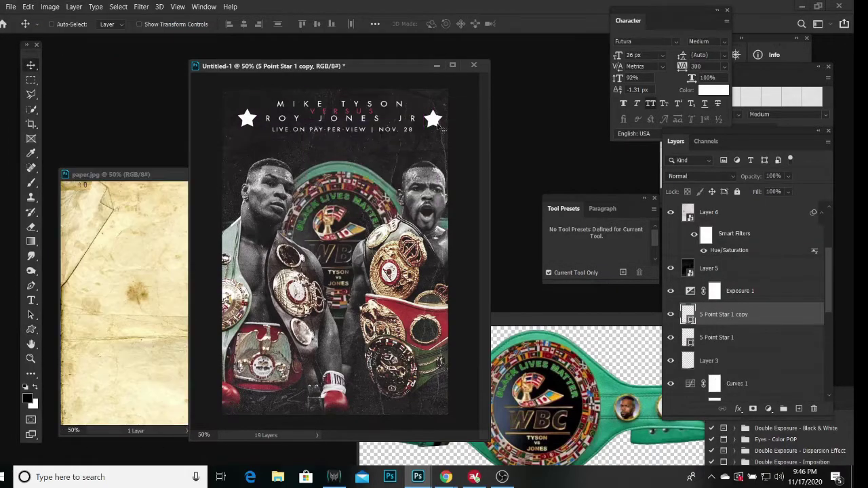
drag(244, 157, 247, 157)
- Duplicate the star and place copies on both sides of the title
click(74, 6)
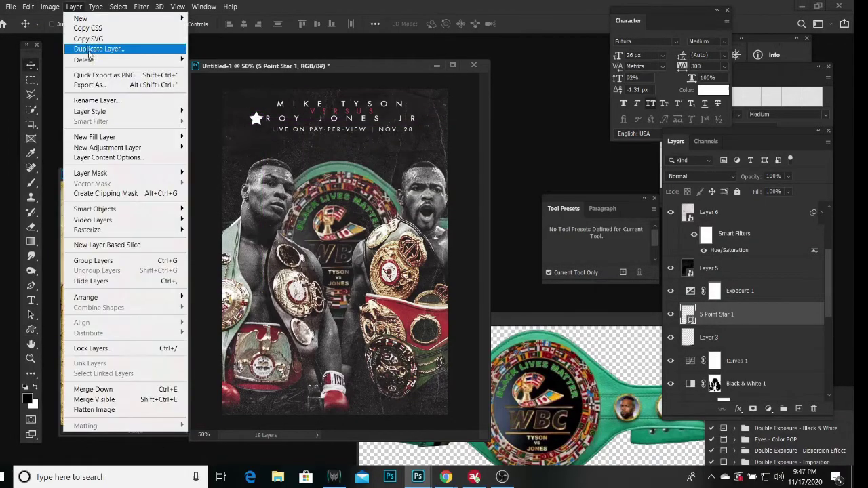
click(95, 49)
key(Return)
mouse_move(257, 119)
mouse_down()
mouse_move(239, 119)
mouse_move(436, 106)
mouse_move(413, 141)
mouse_up()
click(514, 124)
drag(258, 120, 363, 141)
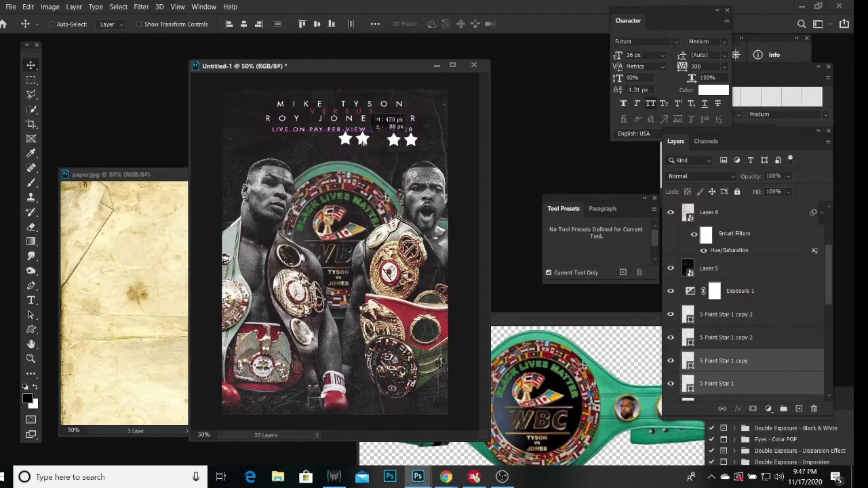
key(ctrl+alt+shift+t)
key(ctrl+alt+shift+t)
key(ctrl+alt+shift+t)
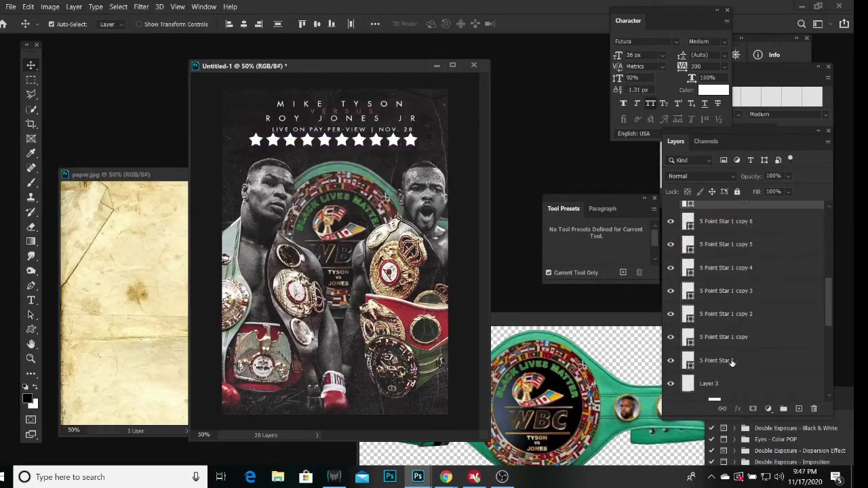
- Delete extra star copies, align two stars on each side of MIKE TYSON, and colour them red
shift+click(726, 262)
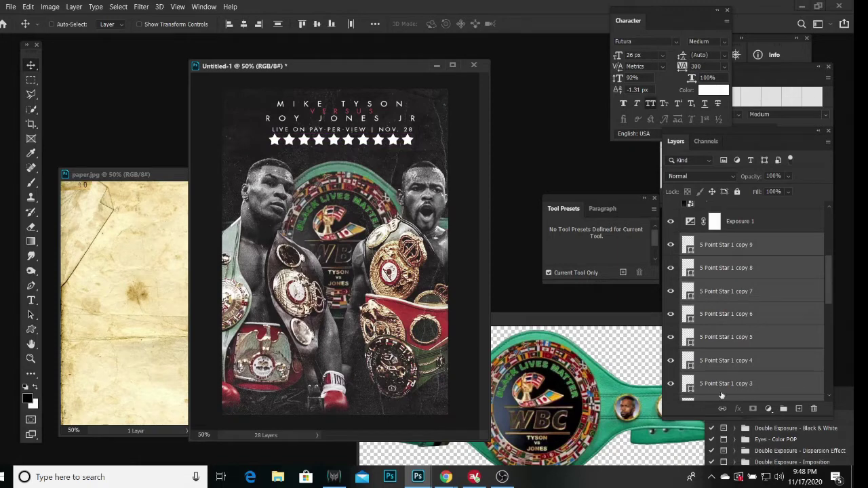
key(Delete)
mouse_move(367, 144)
mouse_down()
mouse_move(429, 123)
mouse_move(434, 137)
mouse_up()
mouse_move(236, 114)
mouse_down()
mouse_move(265, 139)
mouse_move(480, 123)
mouse_up()
key(ctrl+z)
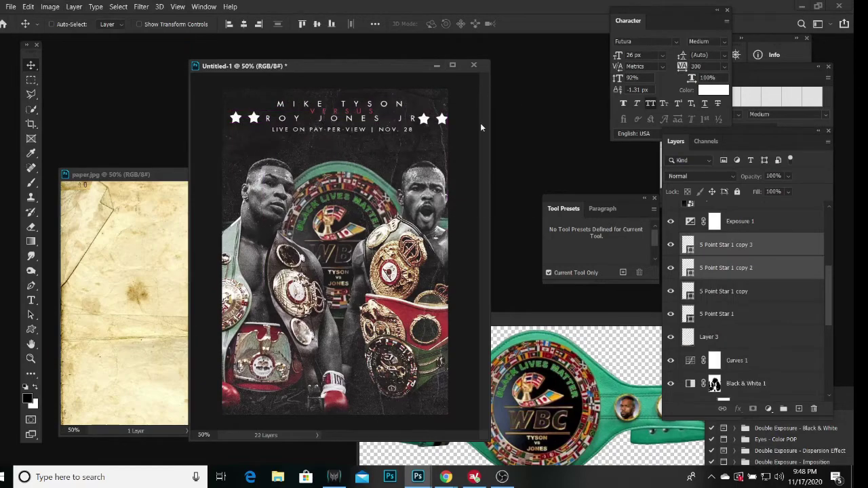
drag(283, 173, 282, 157)
double_click(688, 268)
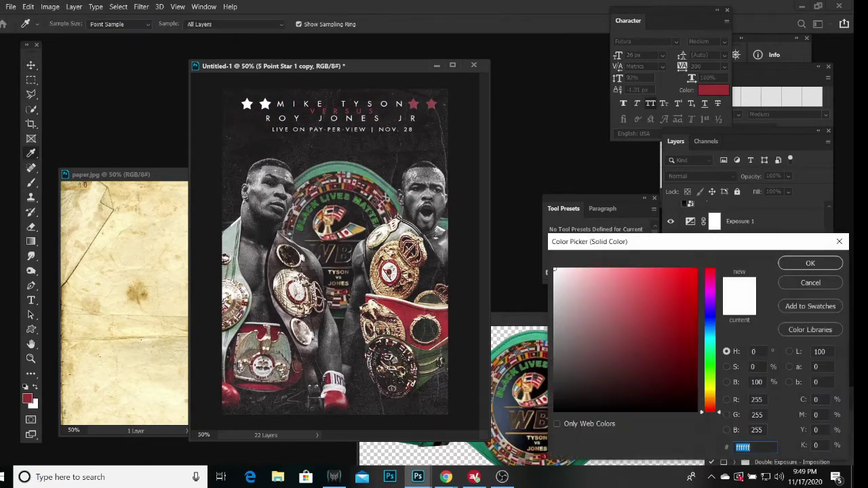
click(811, 283)
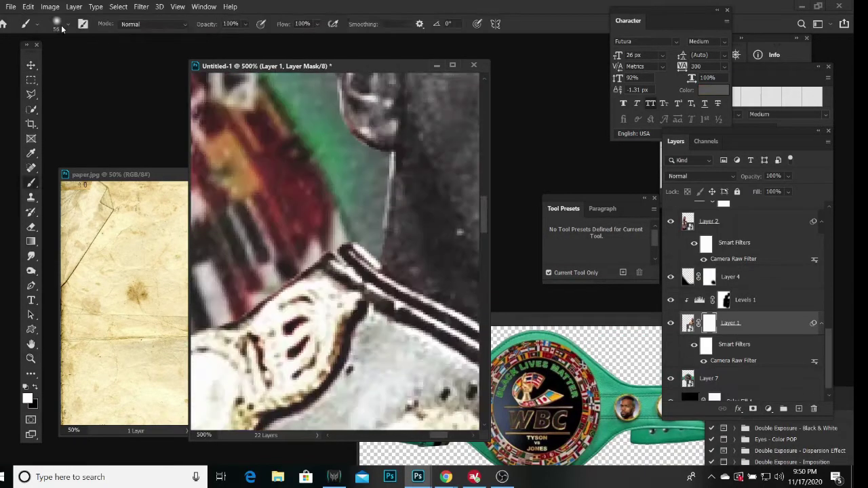
- Set the brush size to 6
text(6)
key(Return)
key(Return)
key(Caps_Lock)
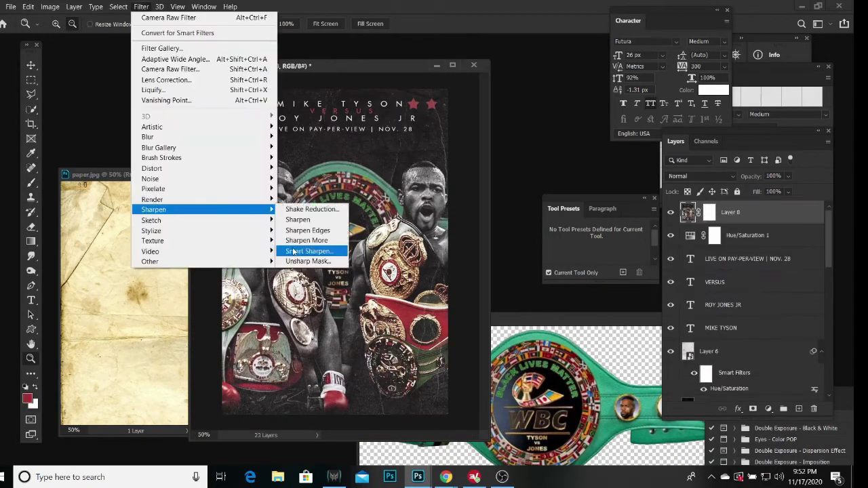
- Apply Smart Sharpen to the merged layer and mask it to the boxers using a soft, low-flow brush
click(293, 251)
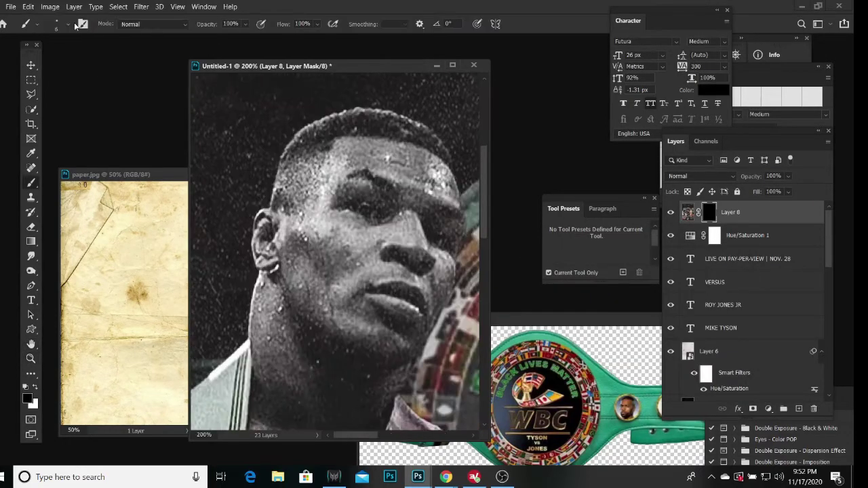
click(76, 26)
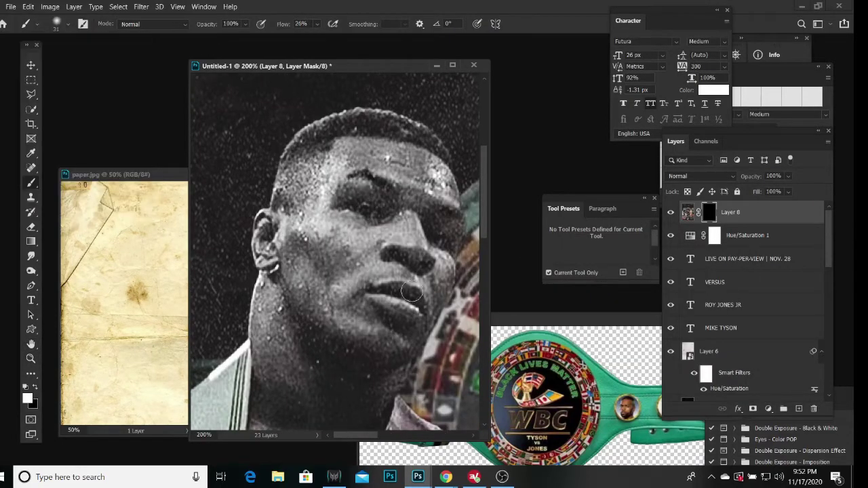
key(ctrl+minus)
key(ctrl+minus)
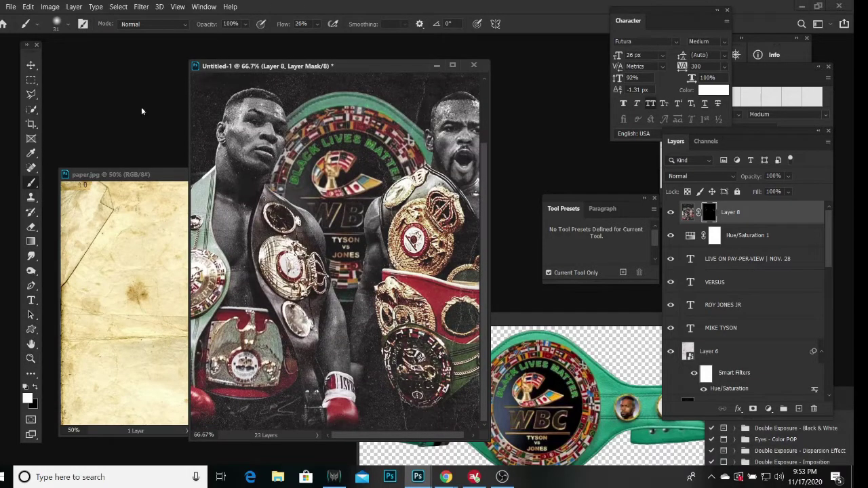
click(58, 24)
scroll(337, 400, up, 3)
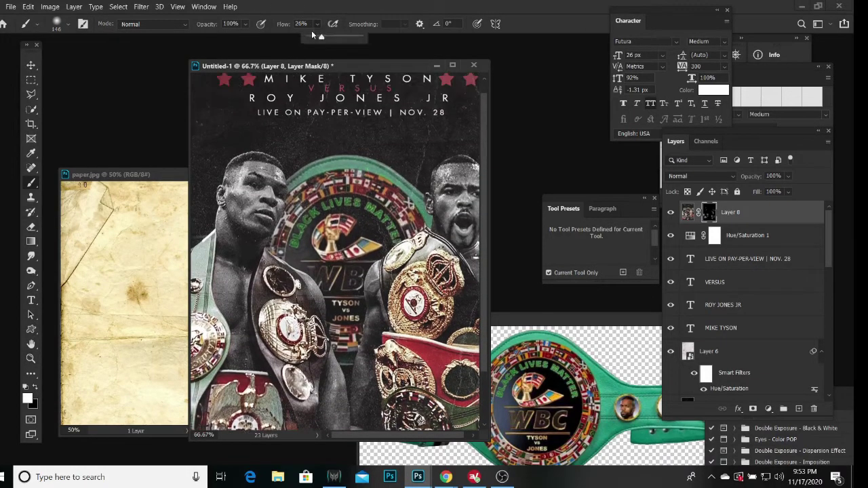
- Stamp all visible layers into a new Layer 9 and apply a Radial Blur
key(z)
key(ctrl+minus)
key(ctrl+alt+shift+e)
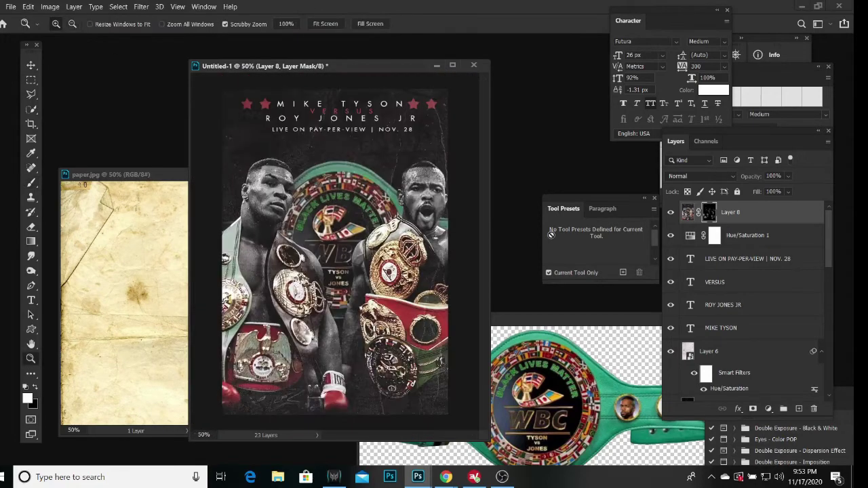
click(141, 6)
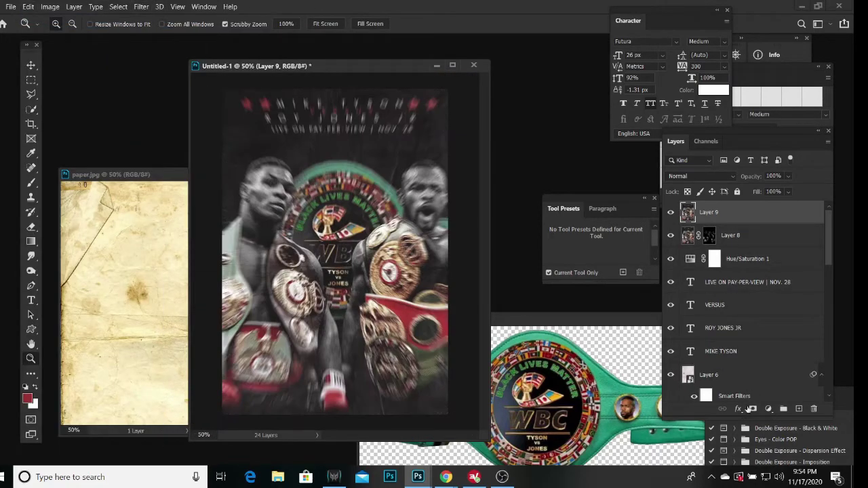
- Give Layer 9 an inverted mask and paint the blur back in around the edges
alt+click(753, 409)
key(b)
drag(351, 44, 354, 44)
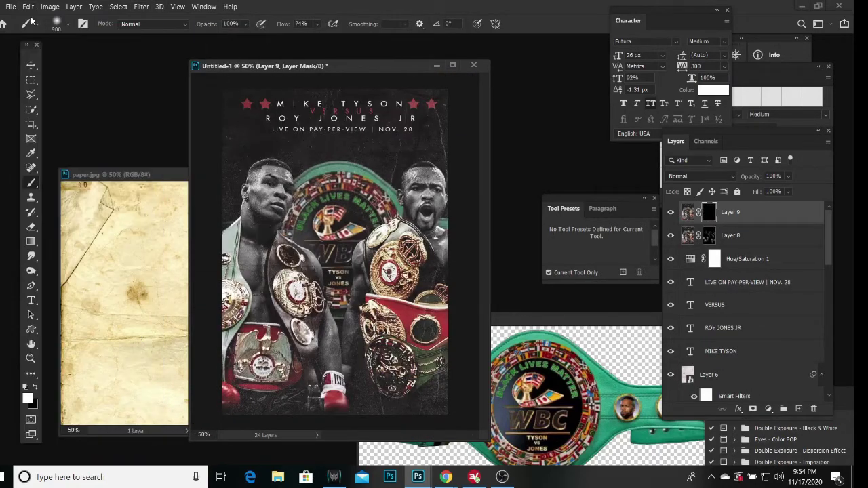
drag(335, 319, 334, 196)
key(x)
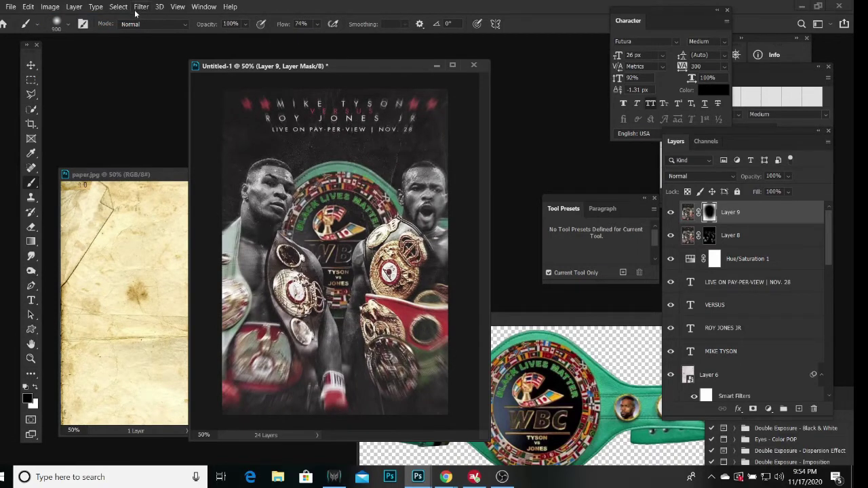
click(57, 23)
mouse_move(102, 68)
mouse_down()
mouse_move(41, 68)
mouse_move(75, 68)
mouse_up()
key(Return)
- Keep the central belt sharp with a 448 brush and set the blur layer to 50% opacity
click(57, 24)
key(Return)
click(270, 365)
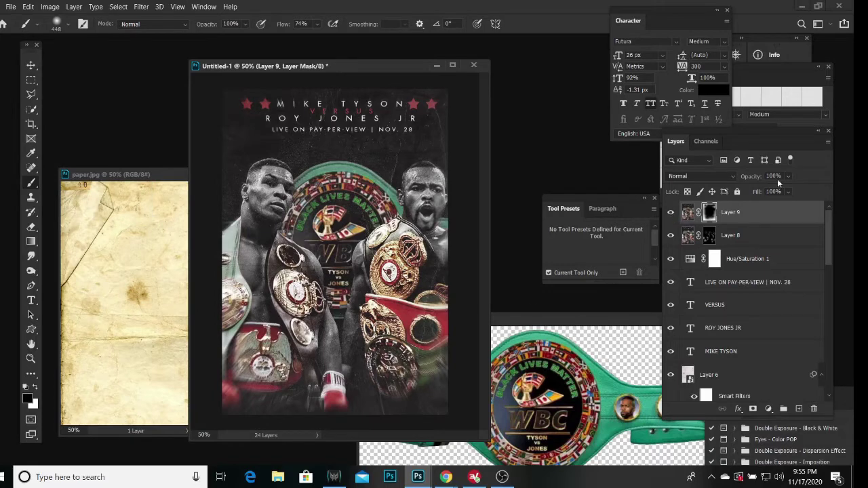
click(27, 6)
key(Escape)
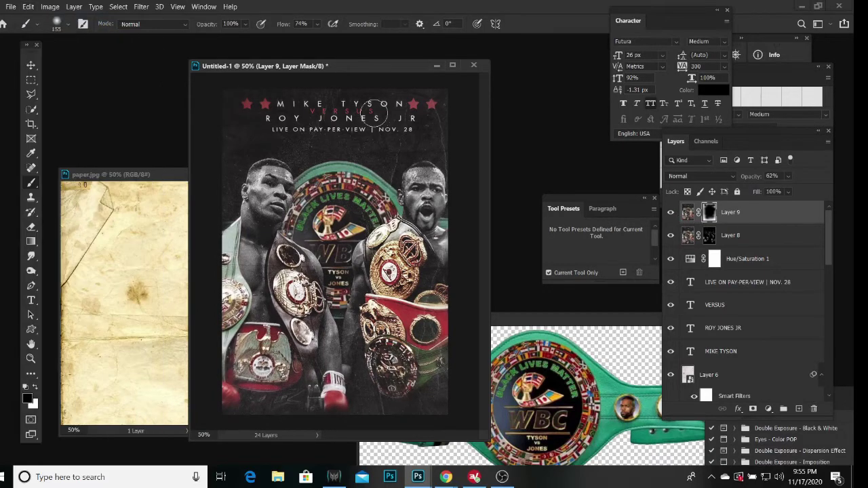
- Stamp everything into a new Layer 10 and apply the Camera Raw Filter
key(ctrl+shift+alt+e)
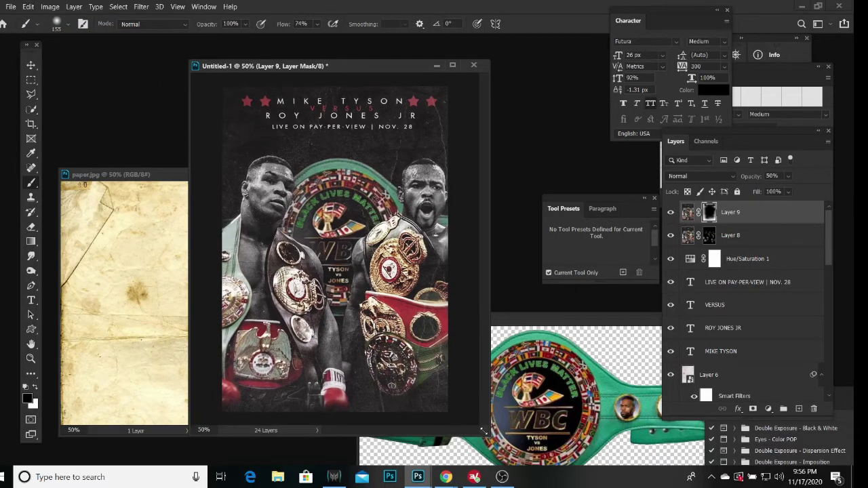
key(ctrl+shift+a)
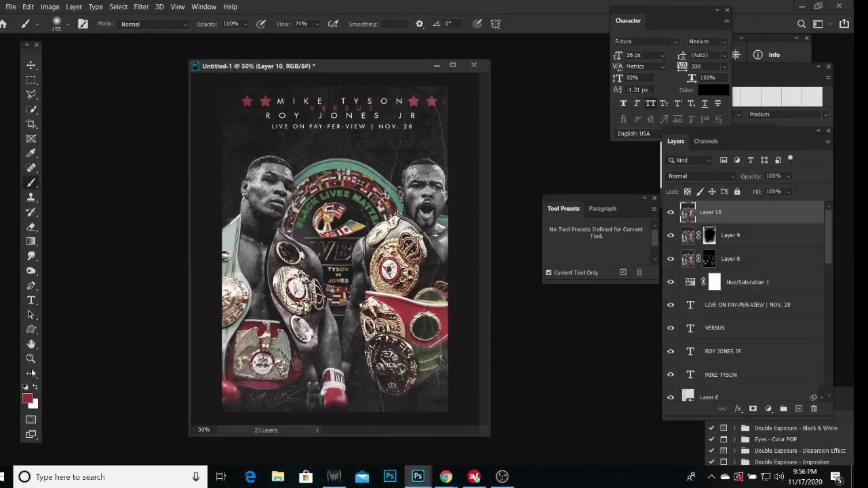
click(31, 358)
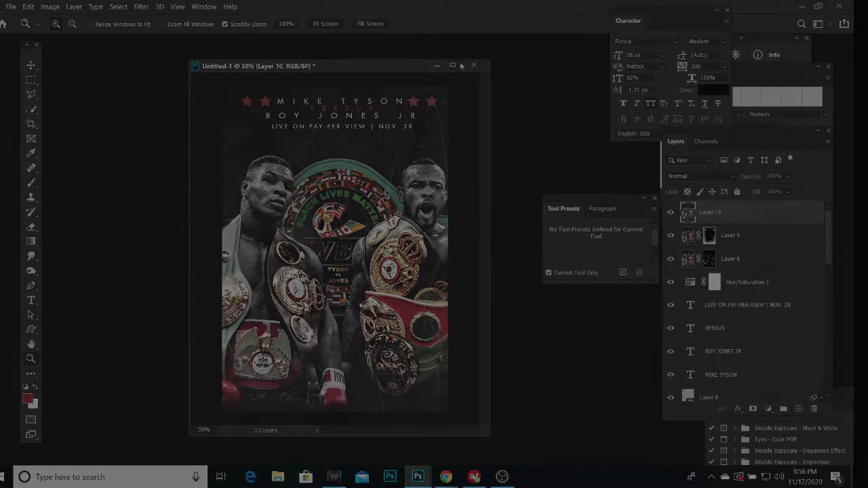